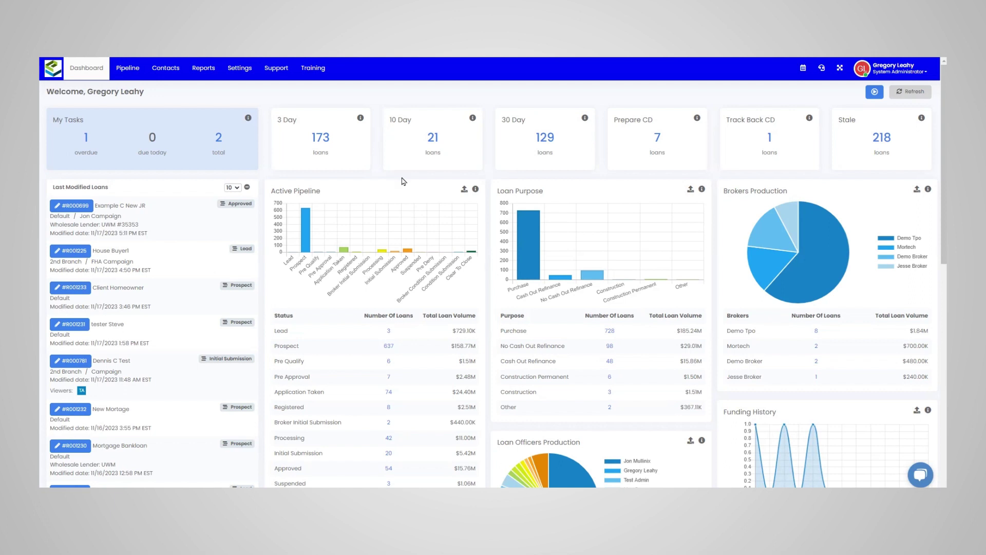
Step: Filter the Reports list by searching the name 'funding' to isolate the Funding Report
left_click(210, 72)
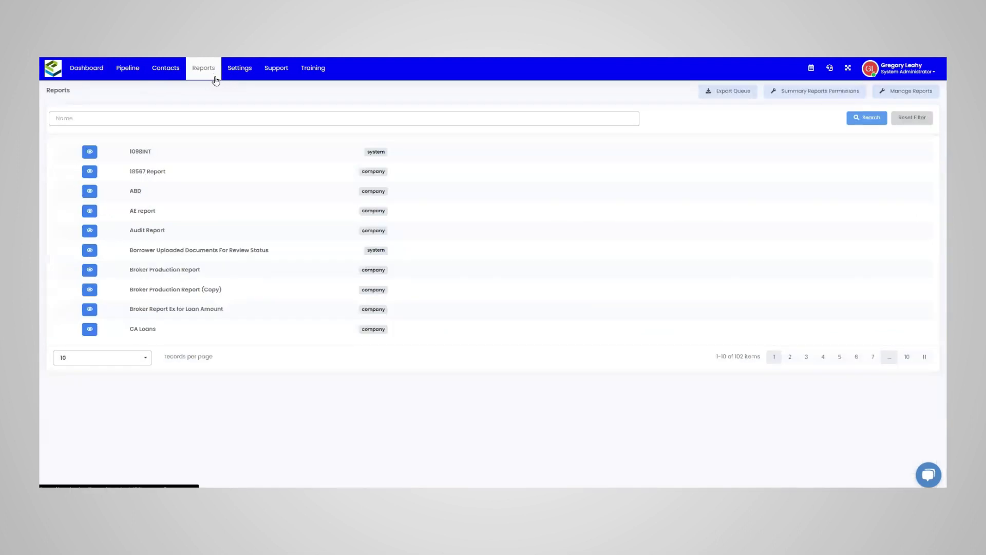
left_click(222, 118)
left_click(223, 117)
type("funding")
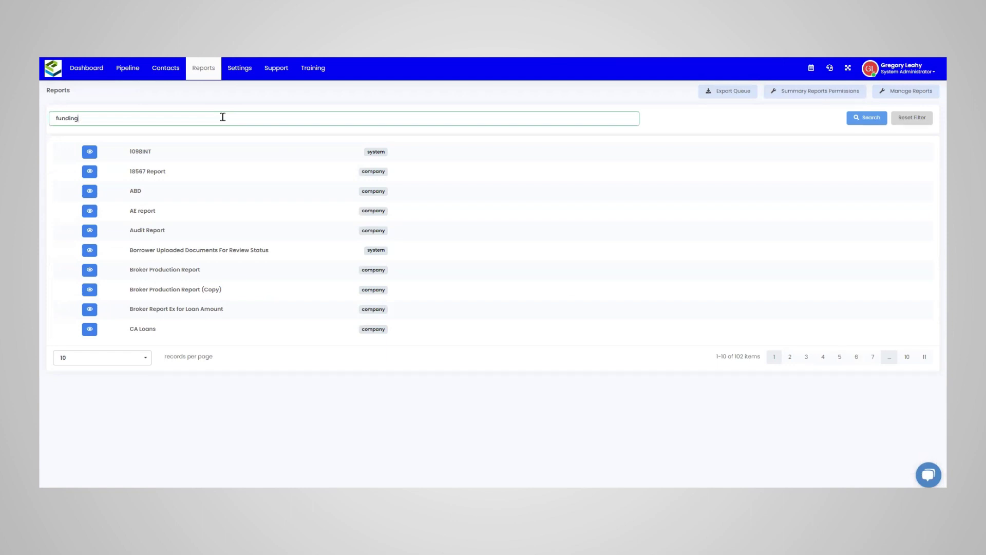
key("Return")
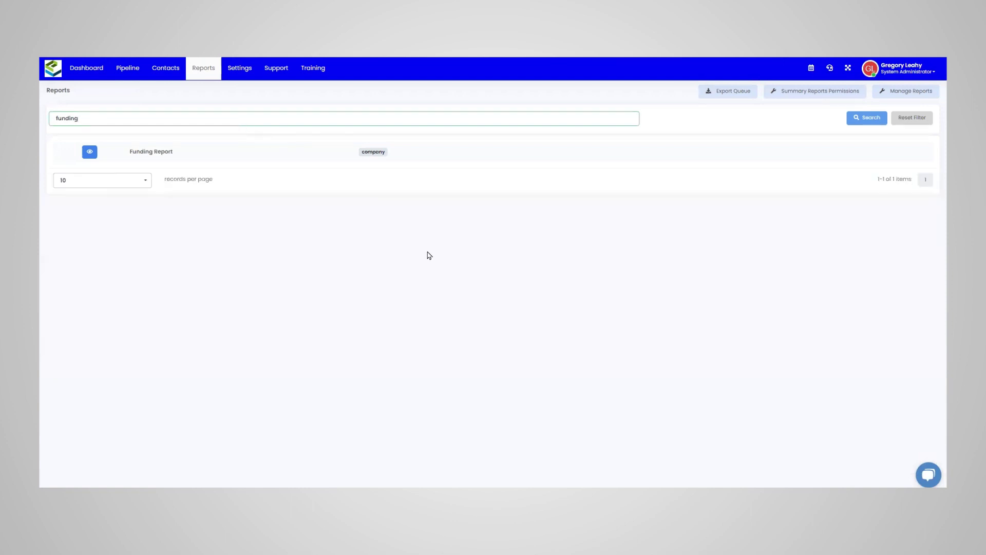
Step: View the Funding Report and run Search, returning 1,086 loan records with amounts and loan officers
left_click(90, 152)
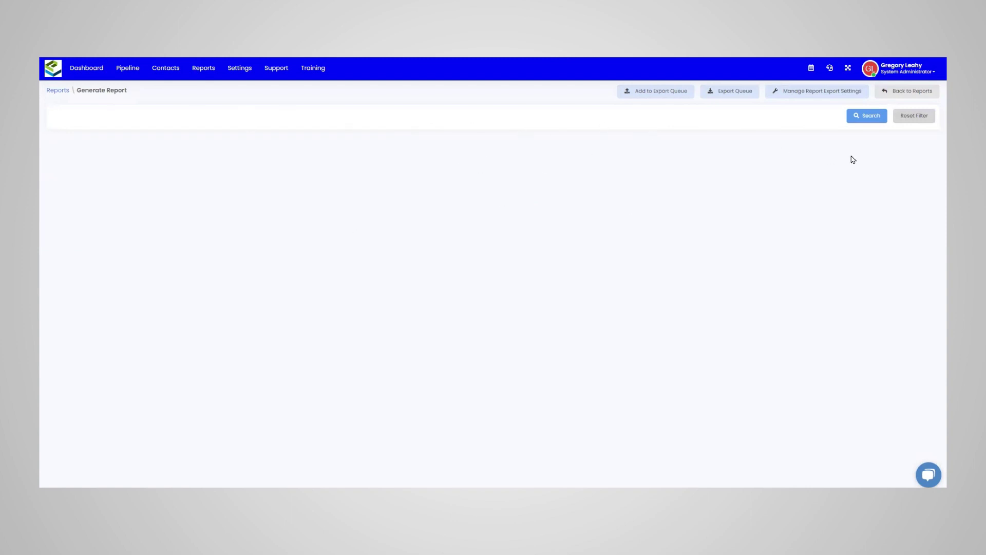
left_click(873, 117)
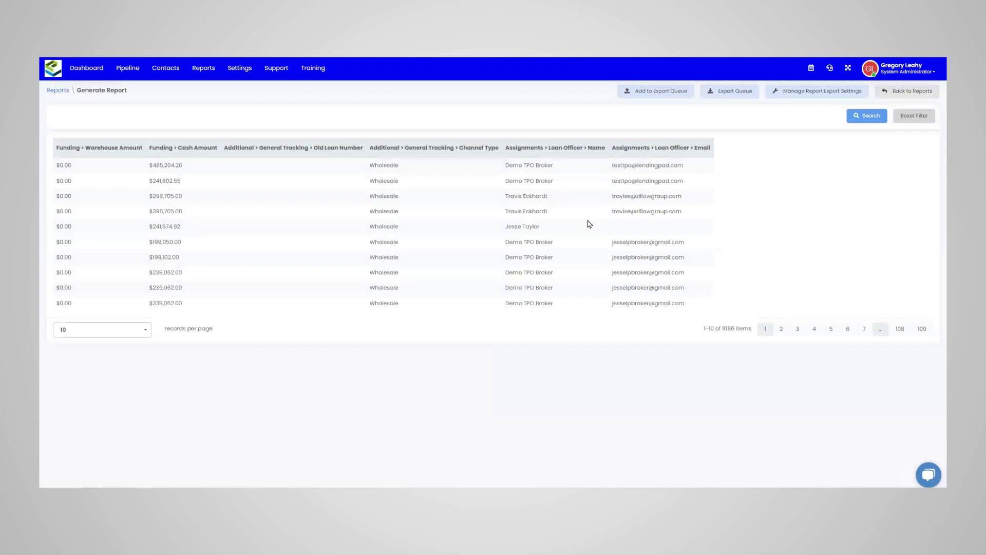
Step: Add the generated Funding Report to the Export Queue
left_click(645, 92)
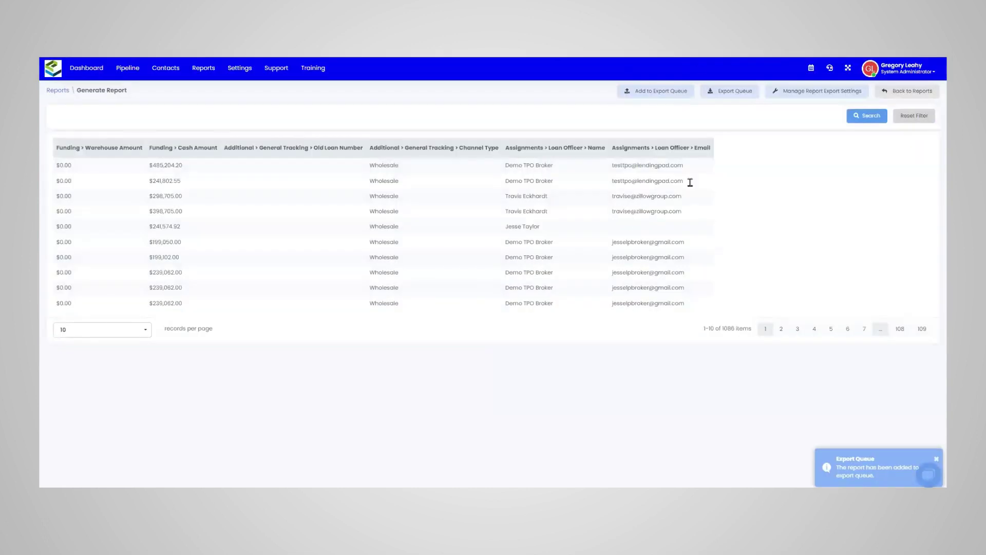
Step: Show the Export Queue page listing the pending Funding Report and an earlier downloadable copy
left_click(743, 95)
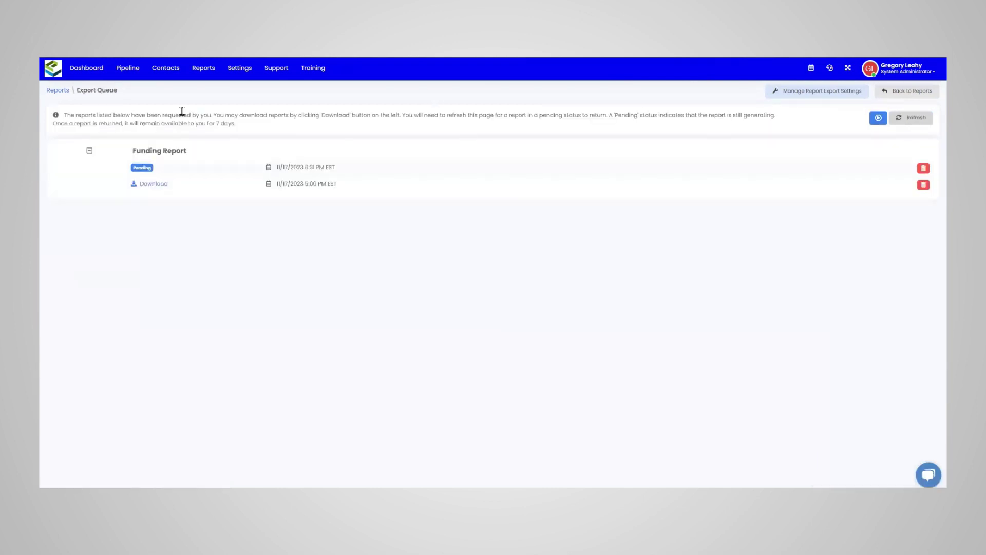